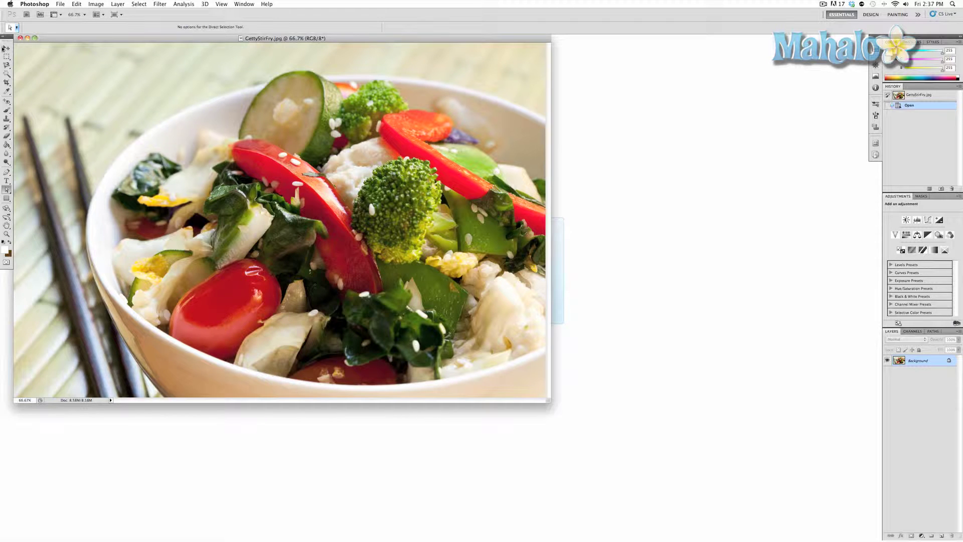
Step: Select the Move tool in place of the Direct Selection tool
{"action": "left_click", "coordinate": [8, 49]}
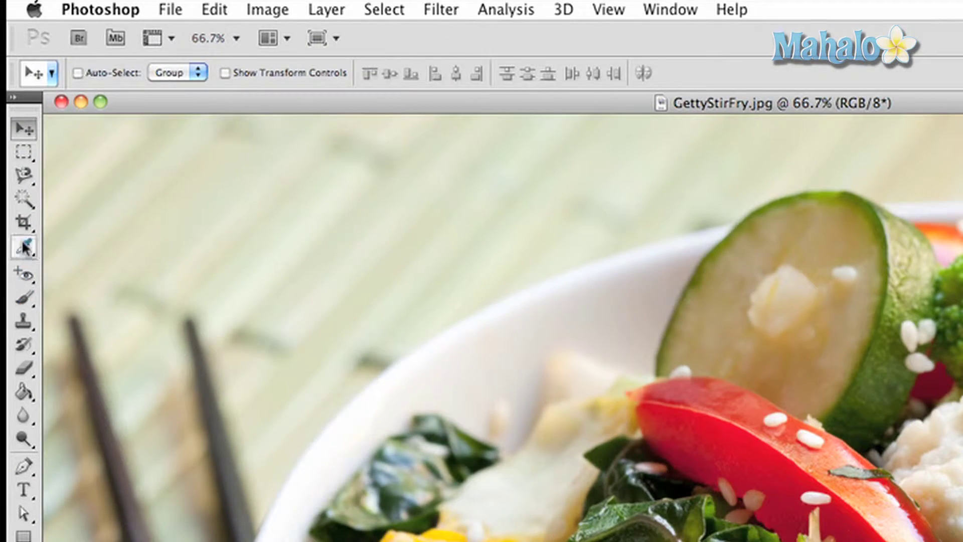
Step: Choose the Ruler Tool from the Eyedropper tool group
{"action": "left_click", "coordinate": [22, 246]}
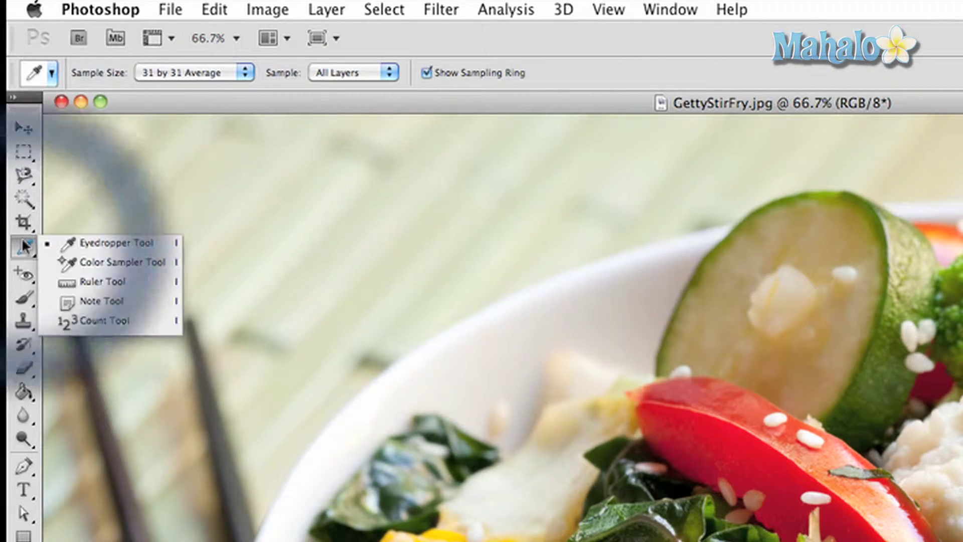
{"action": "left_click", "coordinate": [91, 290]}
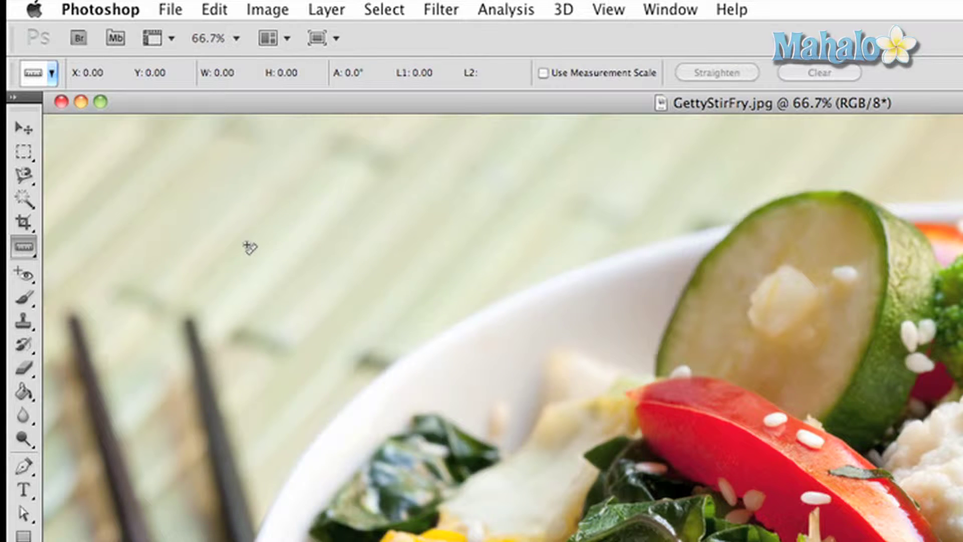
Step: Draw a ruler line along the bamboo mat's top edge, matching its endpoint to the tilt
{"action": "mouse_move", "coordinate": [248, 244]}
{"action": "left_mouse_down"}
{"action": "mouse_move", "coordinate": [882, 239]}
{"action": "mouse_move", "coordinate": [935, 267]}
{"action": "left_mouse_up"}
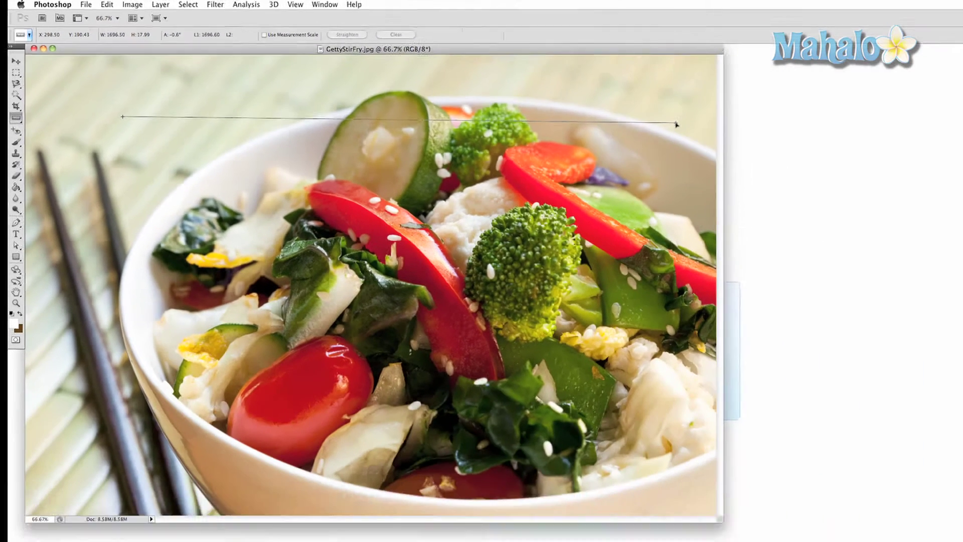
{"action": "left_click_drag", "start_coordinate": [676, 125], "coordinate": [619, 122]}
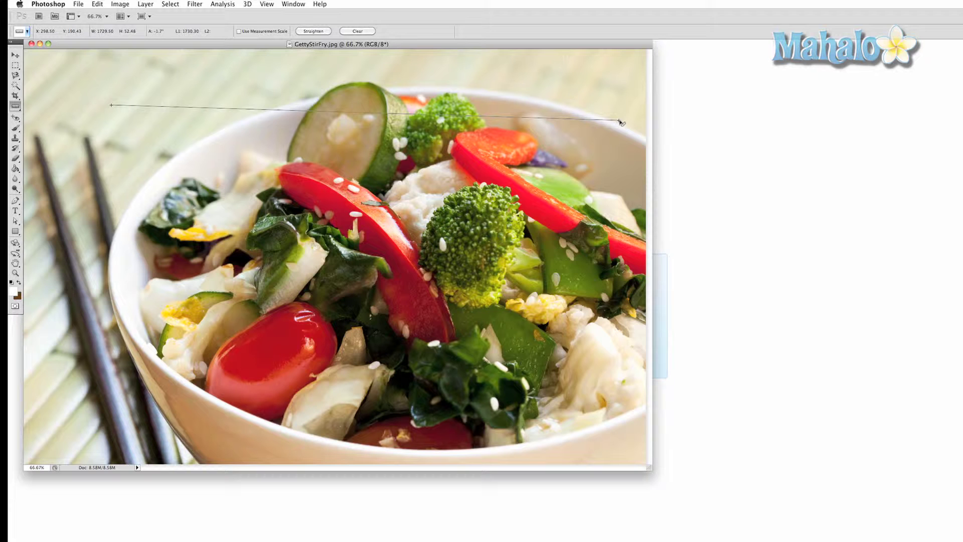
{"action": "mouse_move", "coordinate": [621, 123]}
{"action": "left_mouse_down"}
{"action": "mouse_move", "coordinate": [584, 105]}
{"action": "mouse_move", "coordinate": [631, 97]}
{"action": "mouse_move", "coordinate": [624, 73]}
{"action": "left_mouse_up"}
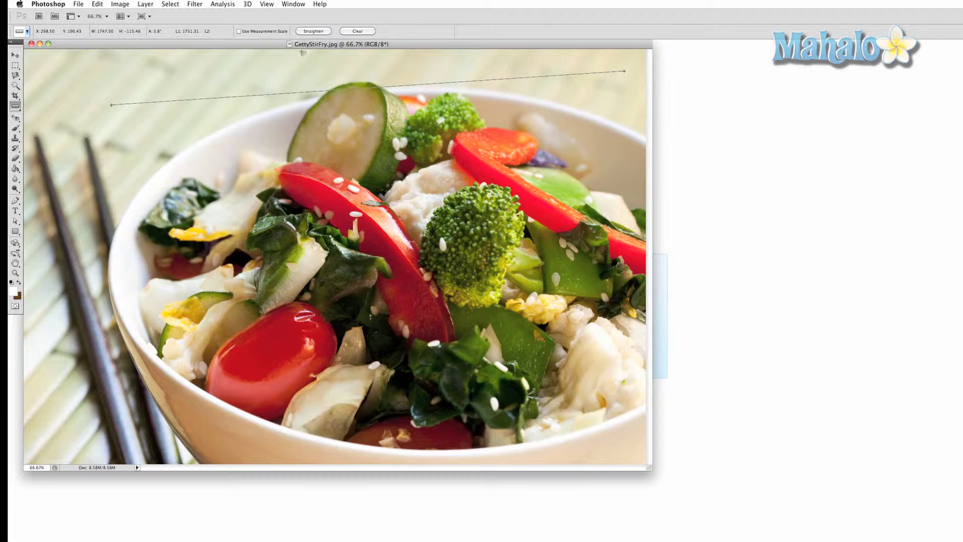
Step: Straighten the photo along the ruler line, then undo the crop in History
{"action": "left_click", "coordinate": [311, 32]}
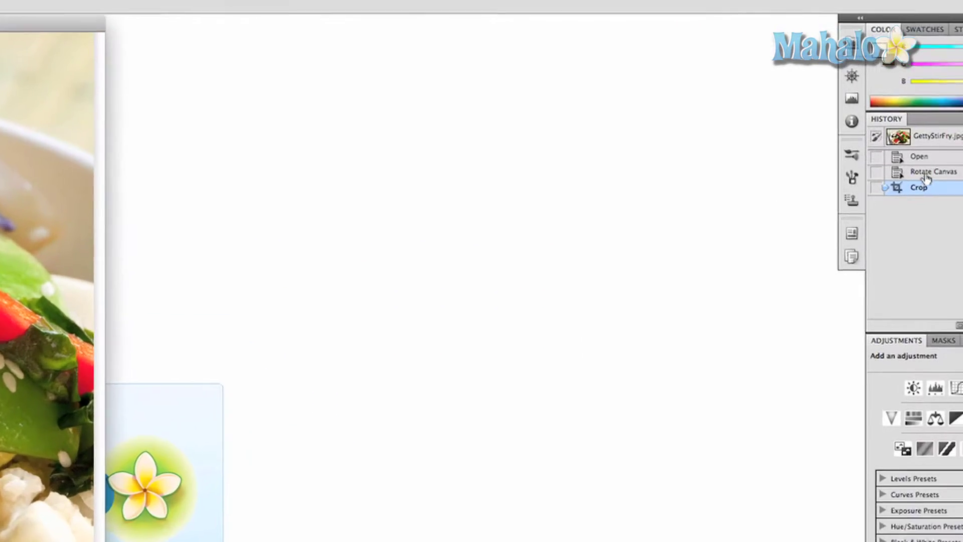
{"action": "left_click", "coordinate": [834, 199]}
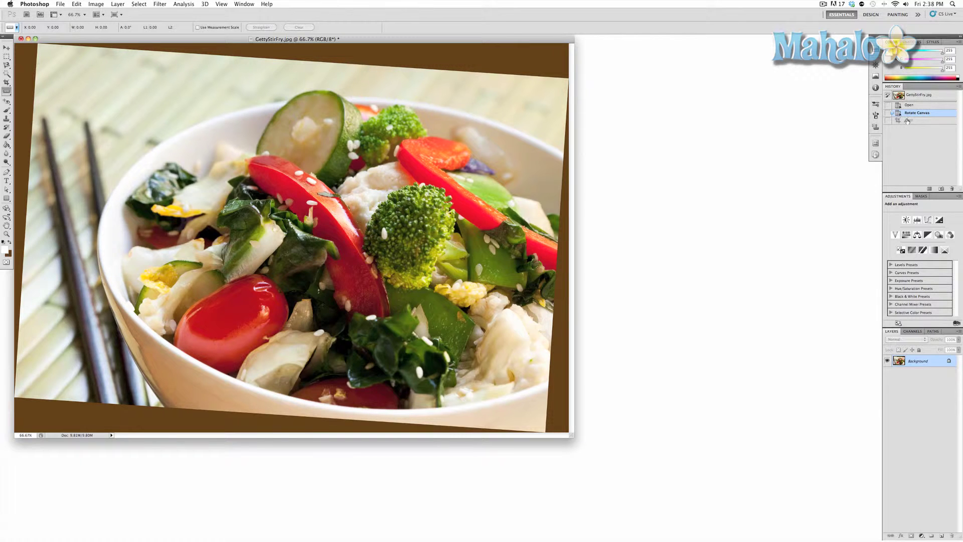
Step: Revert to the original tilted photo and show the Measurement Log panel
{"action": "left_click", "coordinate": [908, 106]}
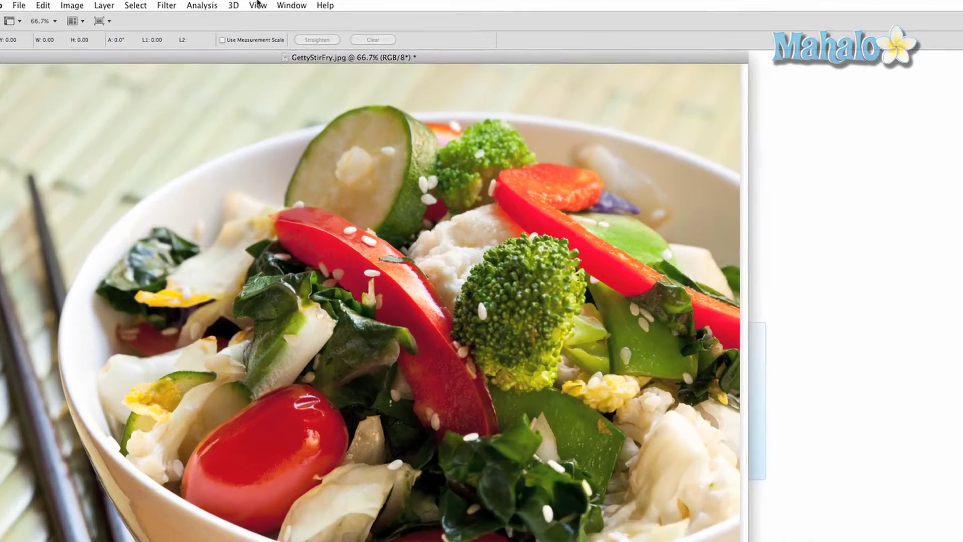
{"action": "left_click", "coordinate": [243, 3]}
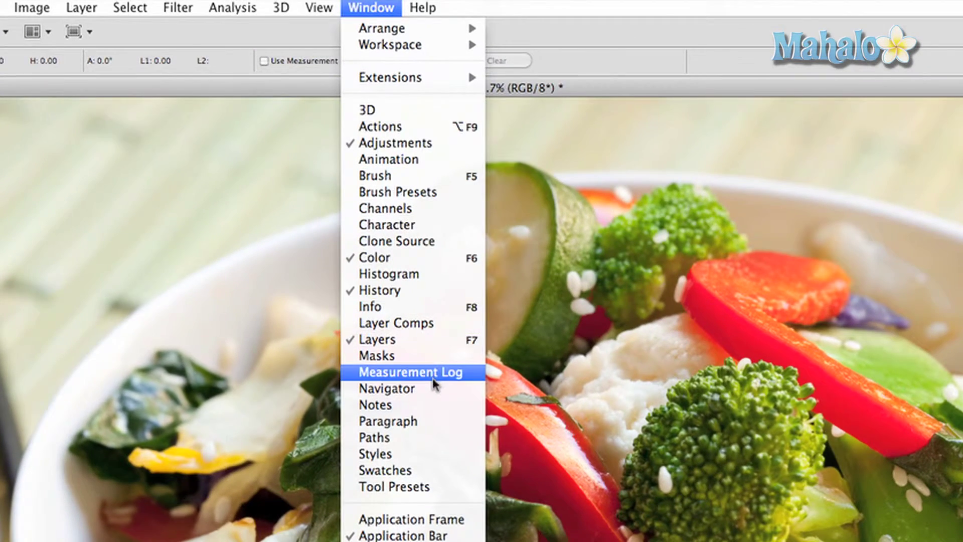
{"action": "left_click", "coordinate": [433, 373]}
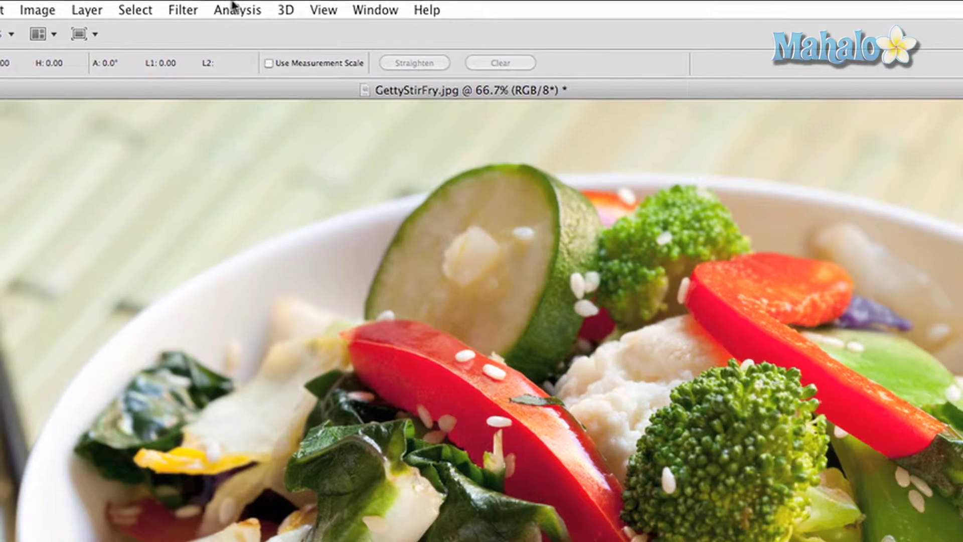
Step: Define a custom measurement scale with logical length 5 and logical units of inches
{"action": "left_click", "coordinate": [235, 10]}
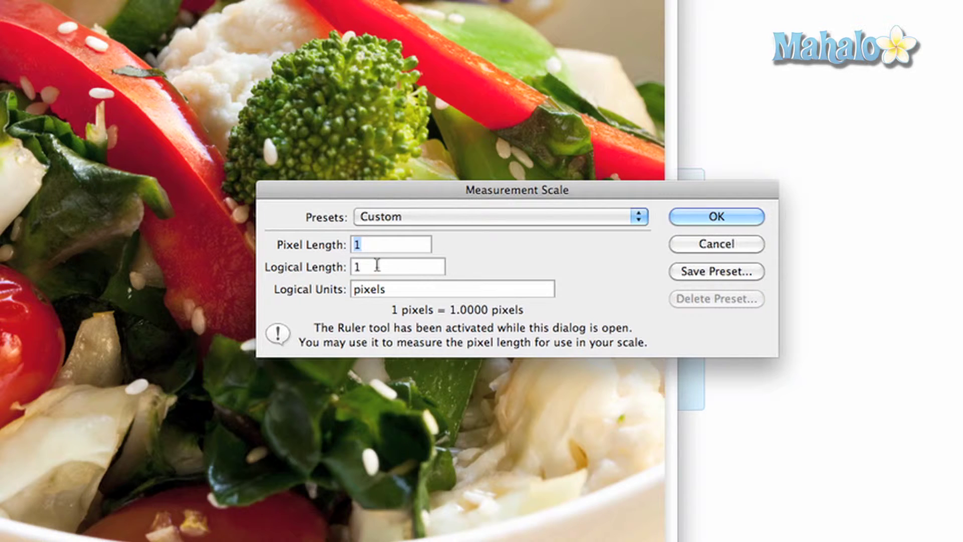
{"action": "left_click", "coordinate": [376, 265]}
{"action": "left_click_drag", "start_coordinate": [377, 266], "coordinate": [346, 263]}
{"action": "type", "text": "5"}
{"action": "left_click_drag", "start_coordinate": [419, 285], "coordinate": [334, 288]}
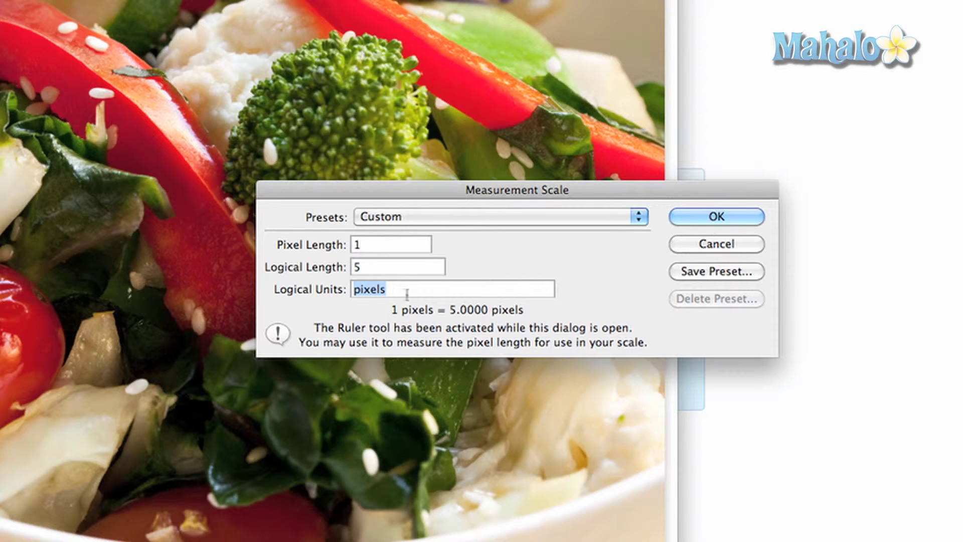
{"action": "type", "text": "inc"}
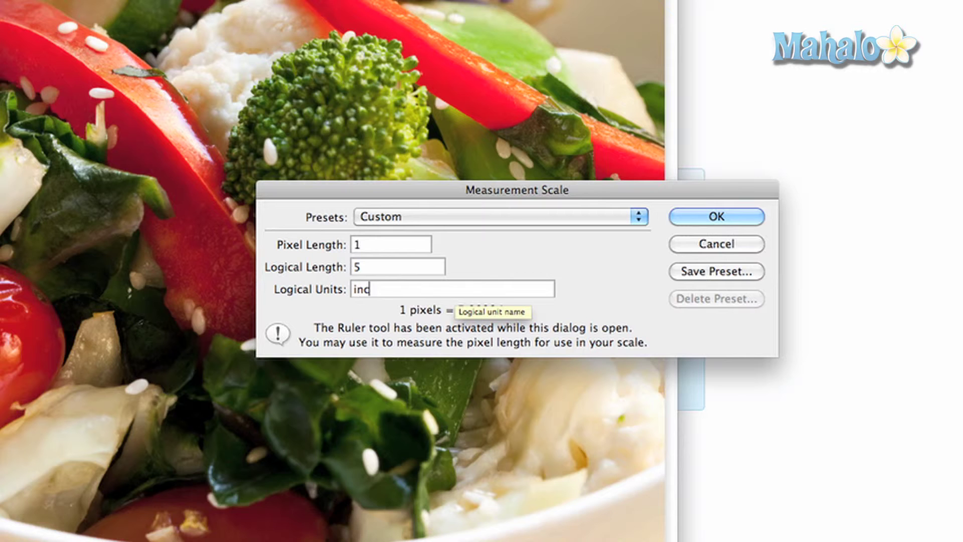
{"action": "type", "text": "hes"}
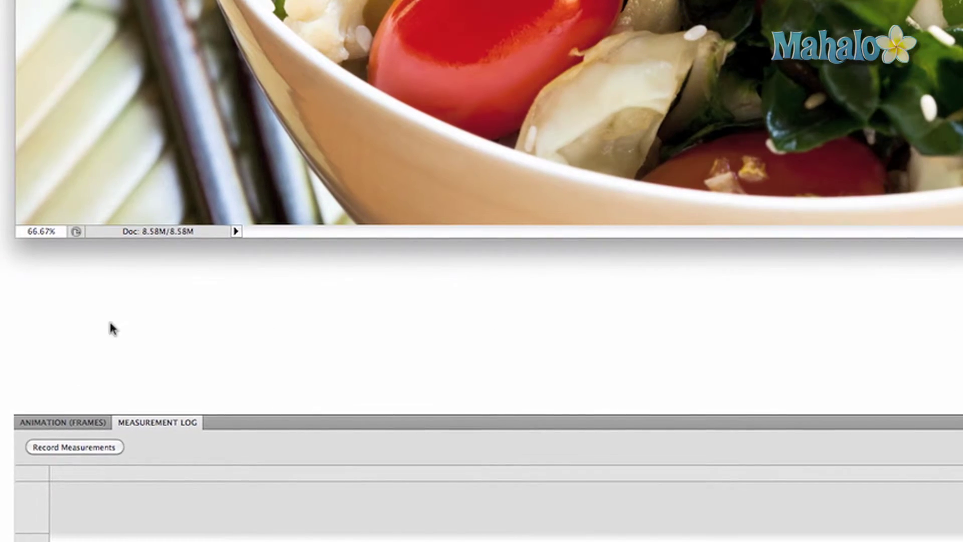
Step: Record the current ruler measurement in the Measurement Log using the 5-inch scale
{"action": "left_click", "coordinate": [63, 452]}
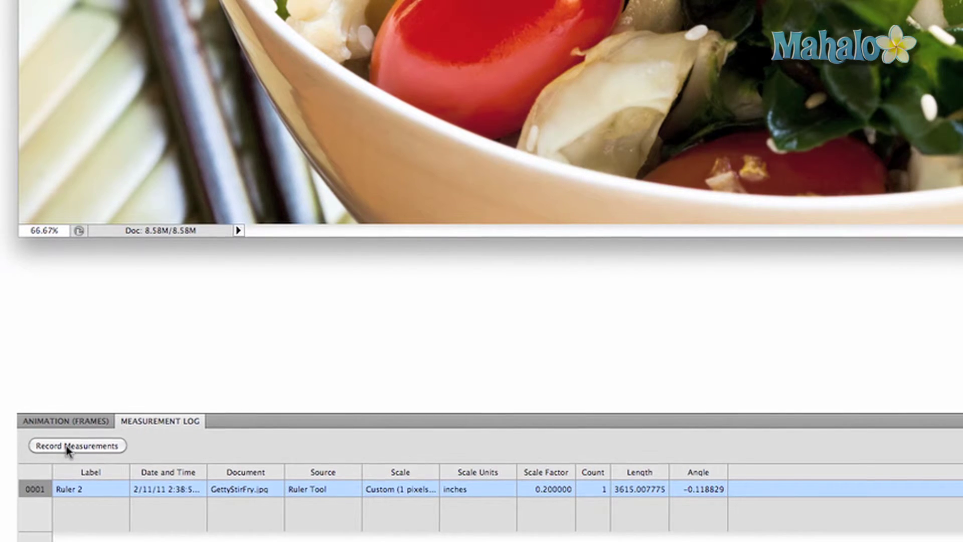